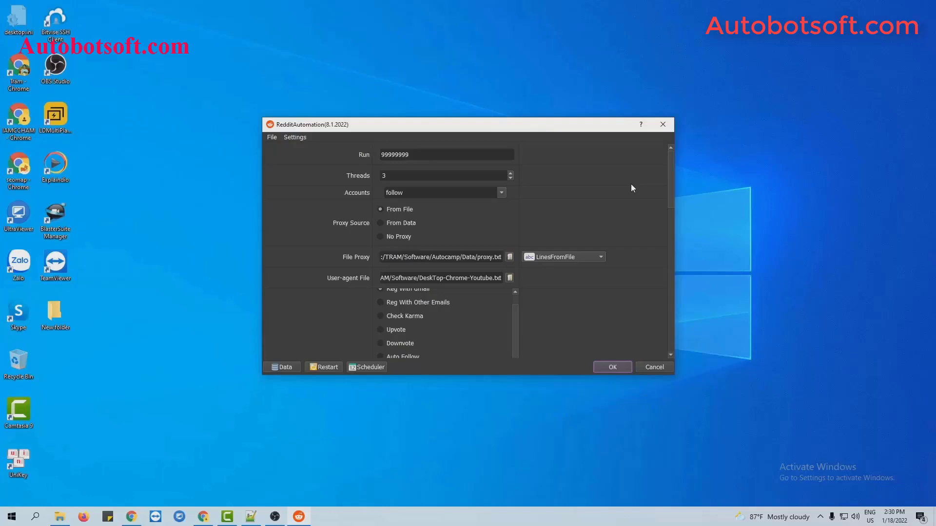
Step: Choose Upload Communities as the action and bring the data-file fields into view
{"action": "scroll", "coordinate": [631, 183], "scroll_direction": "down", "scroll_amount": 5}
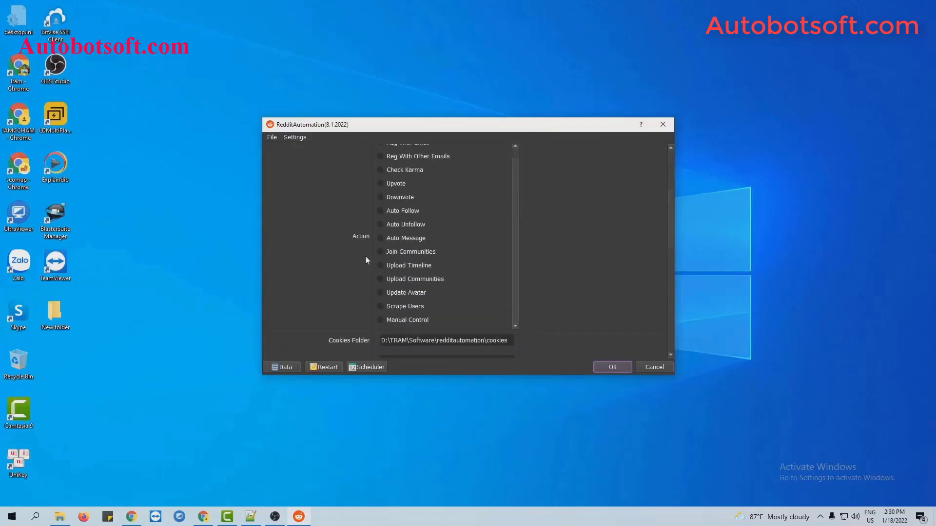
{"action": "left_click", "coordinate": [380, 279]}
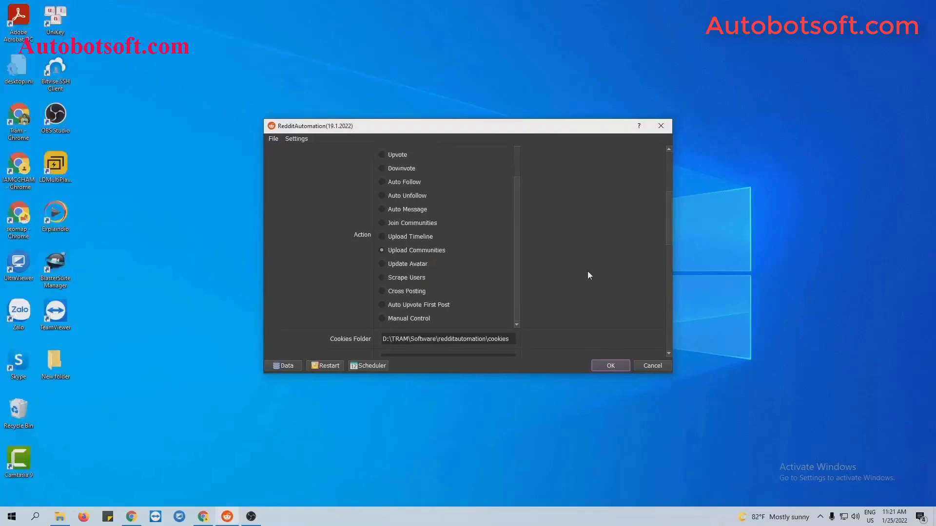
{"action": "scroll", "coordinate": [587, 271], "scroll_direction": "down", "scroll_amount": 6}
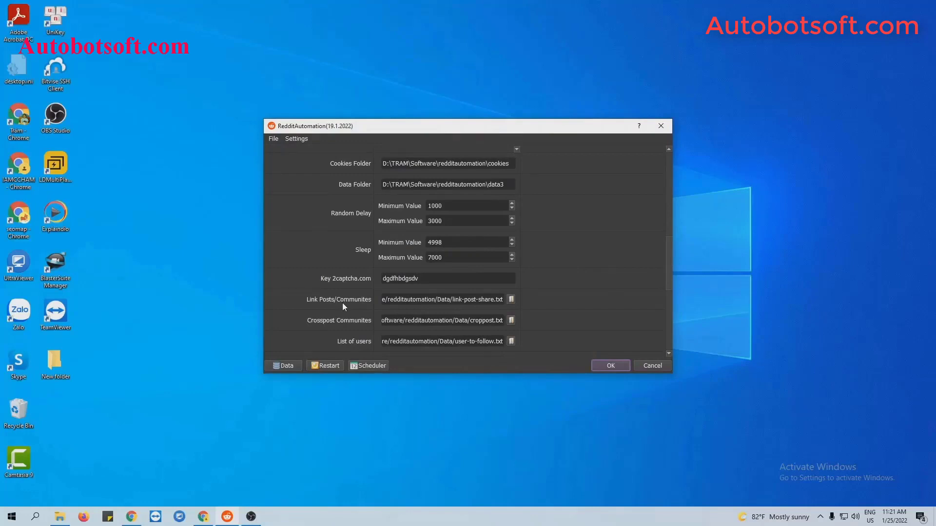
Step: Create and open an empty communities.txt in the Redditautomation folder, then return to r/autobotsofttool
{"action": "left_click", "coordinate": [59, 517]}
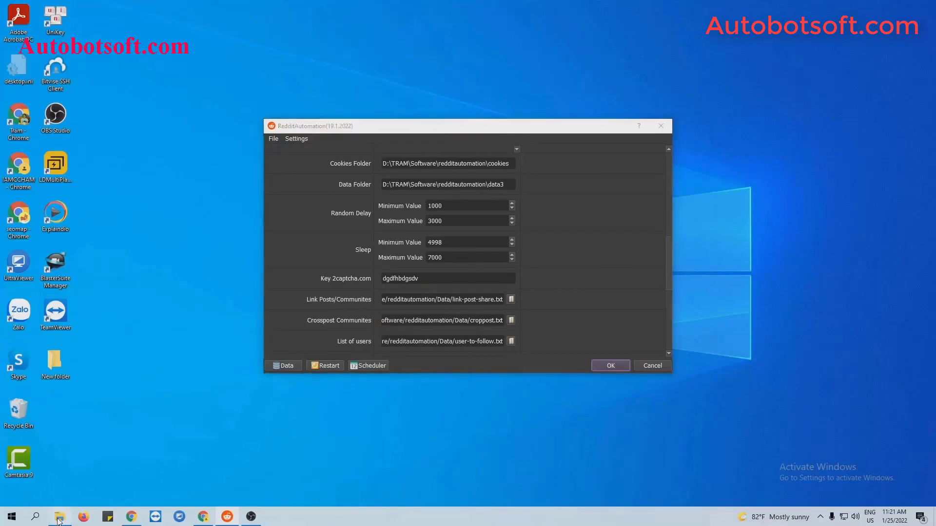
{"action": "right_click", "coordinate": [182, 360]}
{"action": "mouse_move", "coordinate": [215, 345]}
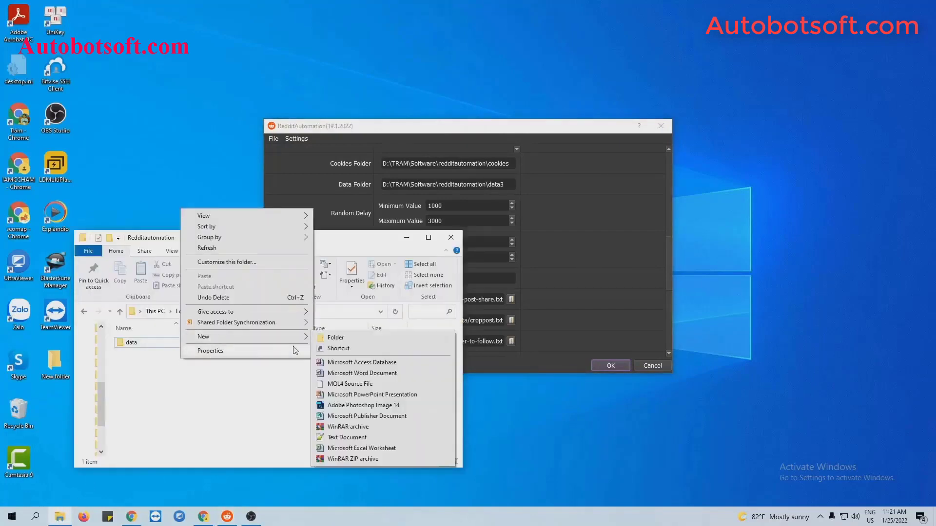
{"action": "left_click", "coordinate": [336, 431]}
{"action": "type", "text": "communities"}
{"action": "key", "text": "Return"}
{"action": "double_click", "coordinate": [212, 353]}
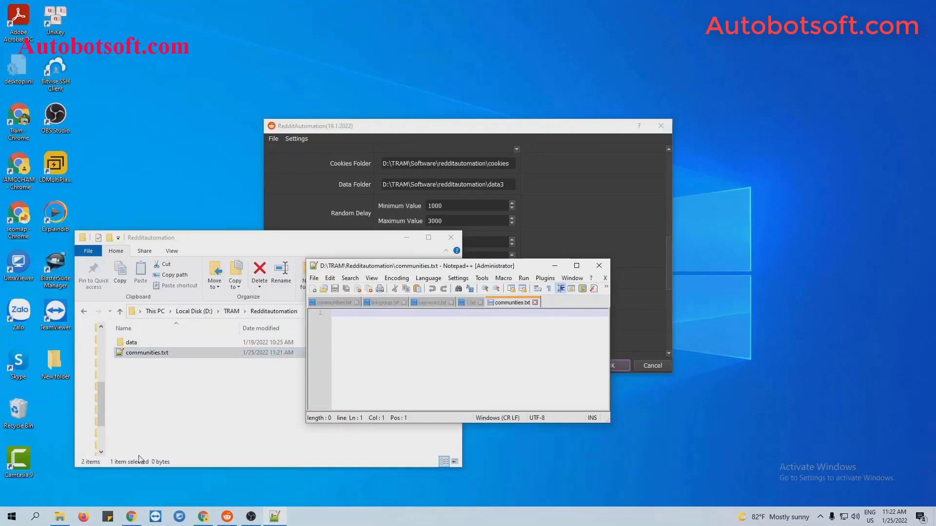
{"action": "left_click", "coordinate": [131, 517]}
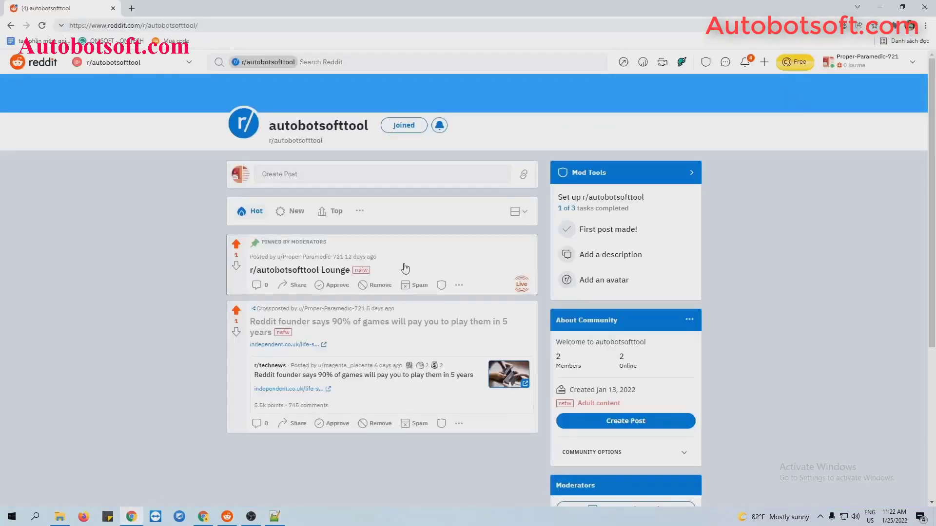
{"action": "left_click", "coordinate": [240, 26]}
{"action": "key", "text": "ctrl+c"}
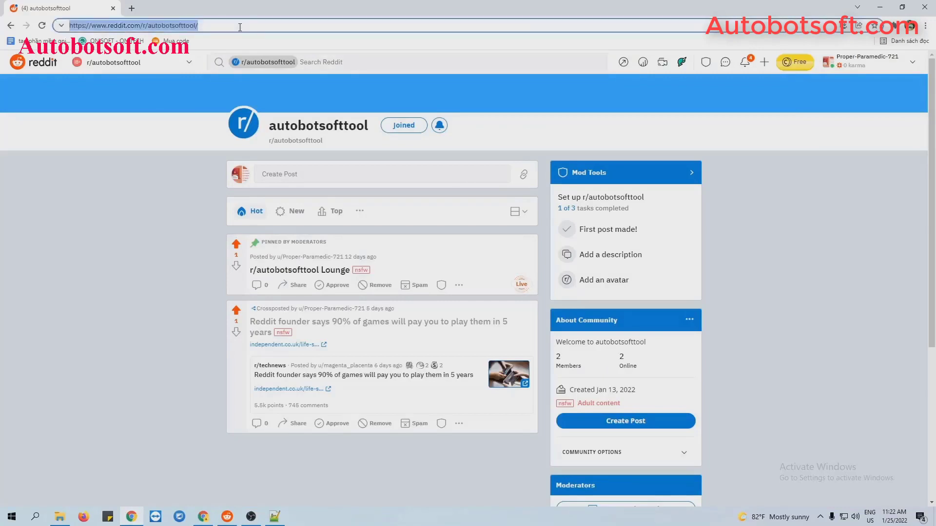
{"action": "left_click", "coordinate": [880, 7]}
{"action": "key", "text": "ctrl+v"}
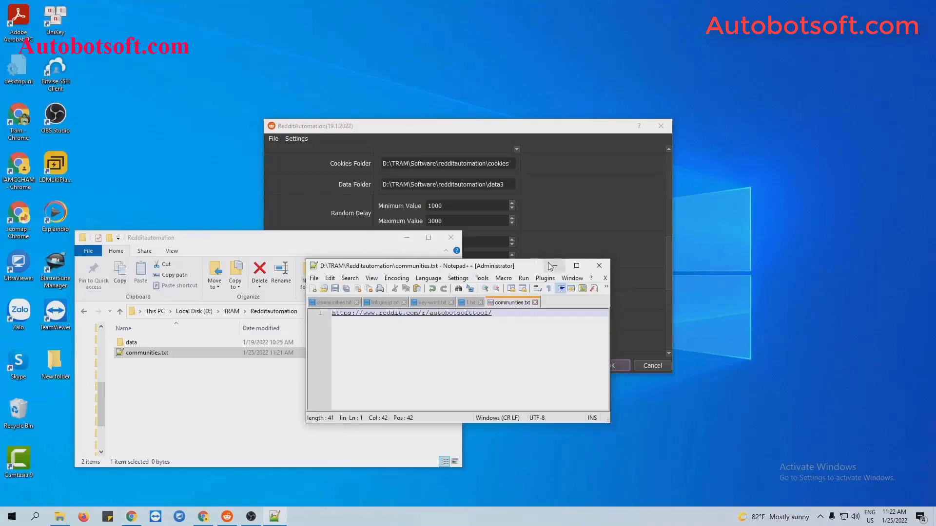
{"action": "left_click", "coordinate": [551, 266]}
Step: Set Link Posts/Communities to D:/TRAM/Redditautomation/communities.txt
{"action": "left_click", "coordinate": [406, 237]}
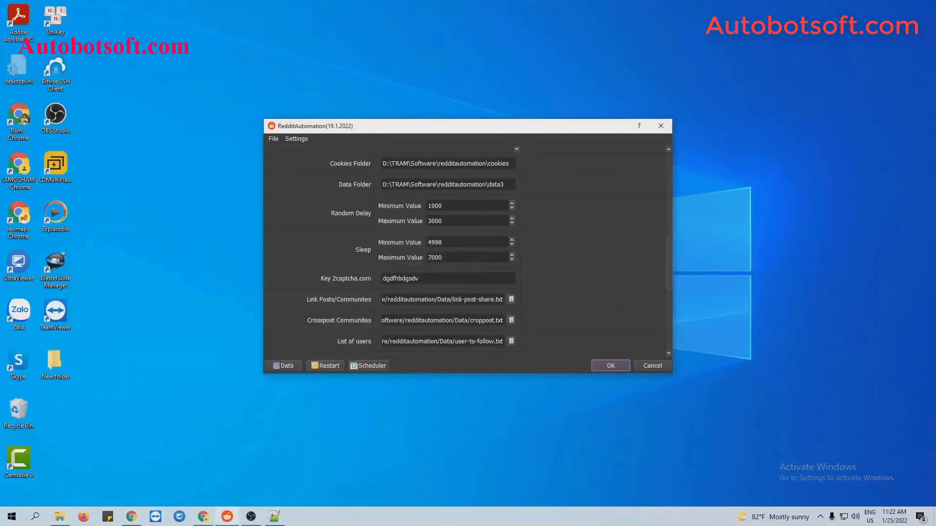
{"action": "left_click", "coordinate": [510, 301]}
{"action": "left_click", "coordinate": [398, 220]}
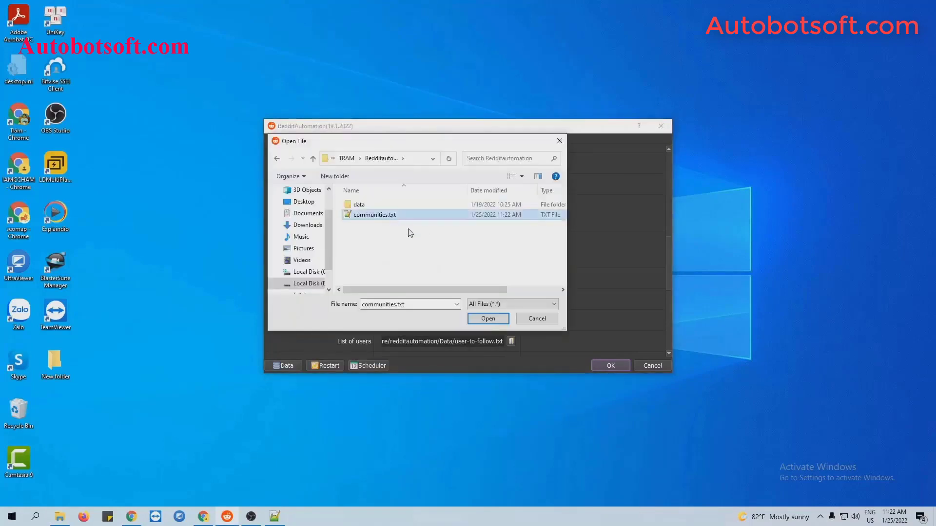
{"action": "left_click", "coordinate": [541, 318]}
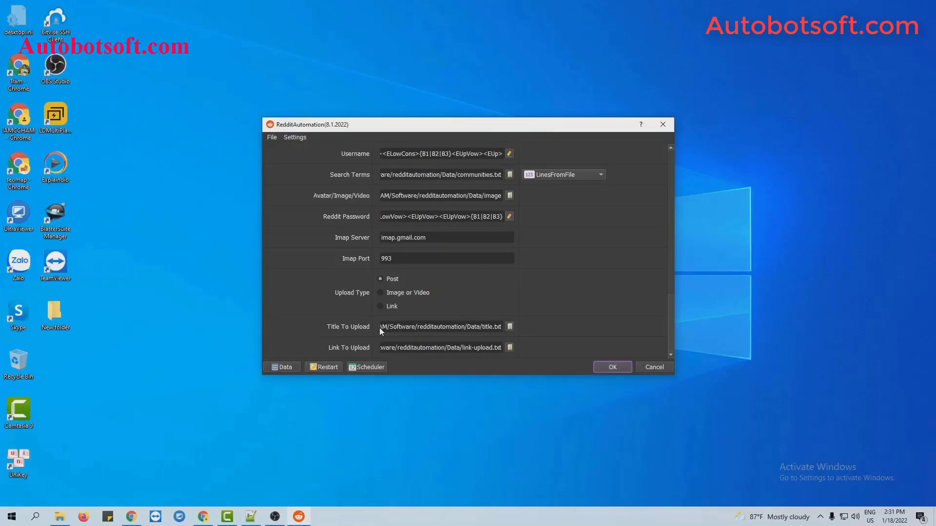
Step: Create a new text document named title-upload.txt in the data folder
{"action": "left_click", "coordinate": [59, 517]}
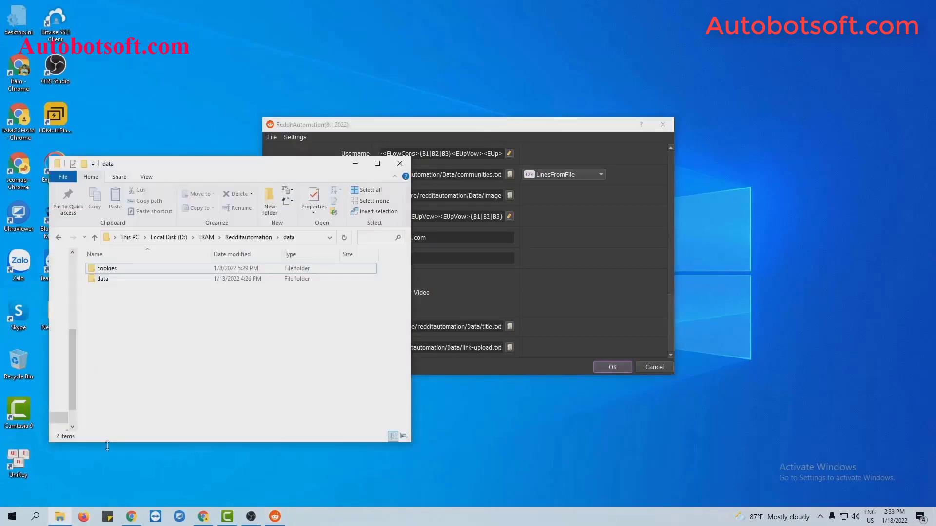
{"action": "right_click", "coordinate": [128, 306]}
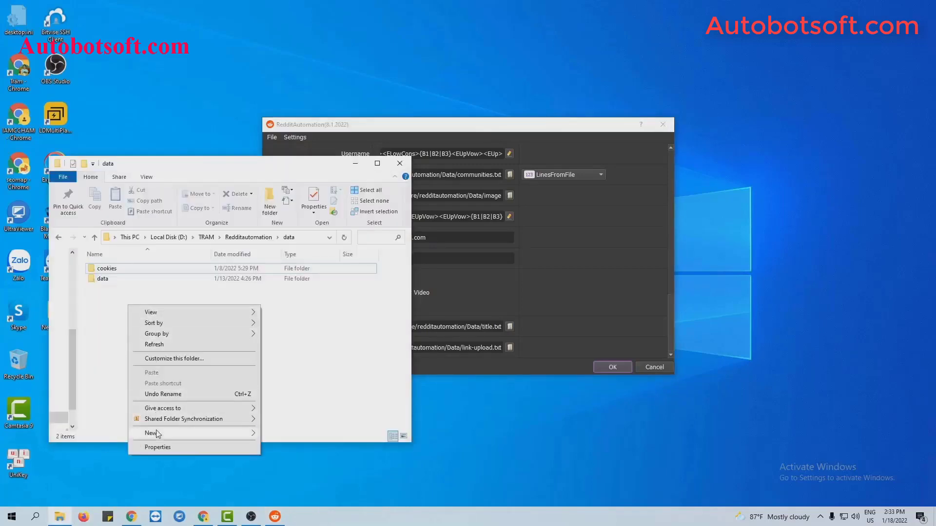
{"action": "mouse_move", "coordinate": [157, 433]}
{"action": "left_click", "coordinate": [285, 412]}
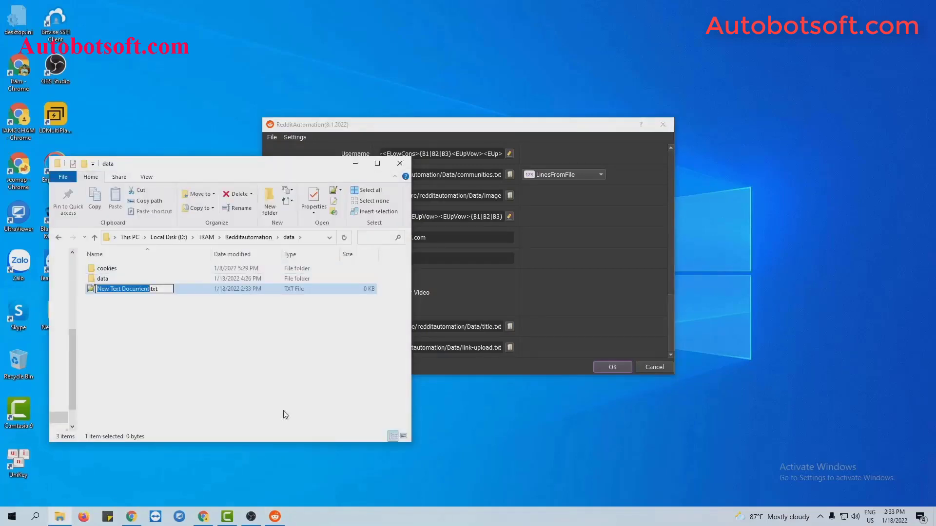
{"action": "type", "text": "title"}
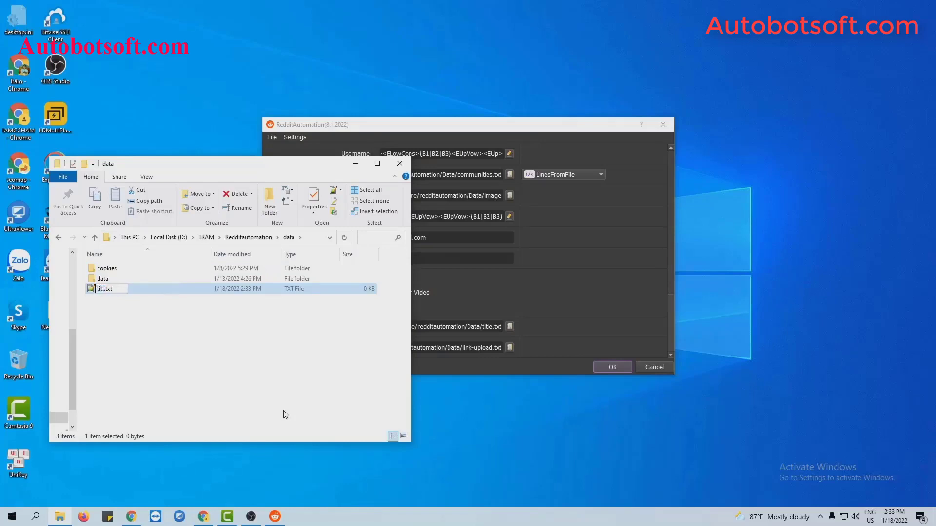
{"action": "type", "text": "-upload"}
{"action": "key", "text": "Return"}
Step: Paste the thirteen post titles into title-upload.txt and save it
{"action": "double_click", "coordinate": [163, 291]}
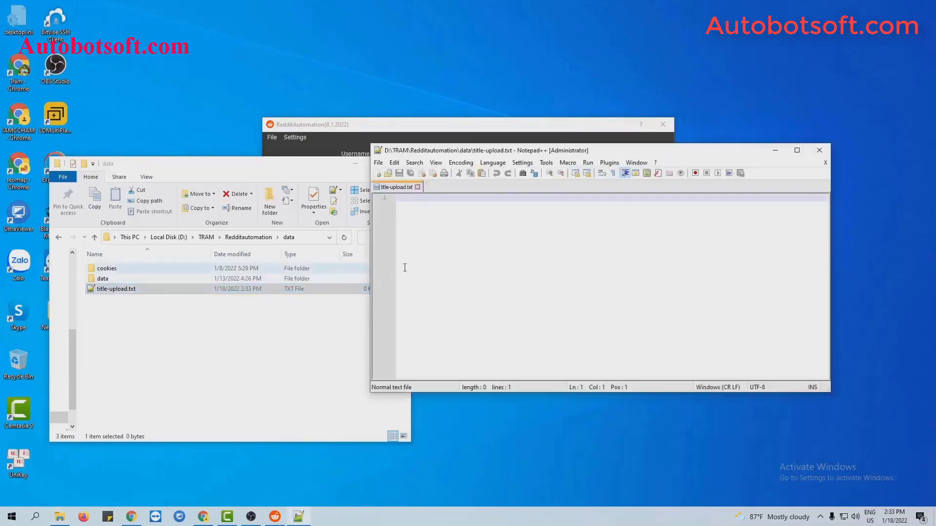
{"action": "type", "text": "Flower Delivery in NY Send Love, Even From Afar Send Modern Plants titles next to names in comments and posts. Check your grammar, spelling, and punctuation. Make sure you are posting something new Follow reddiquette! Be relevant Do not be vague. Be provocative Reddit is a huge website Type what you want to see here and press Enter to search. you can search only within the subreddit you're on"}
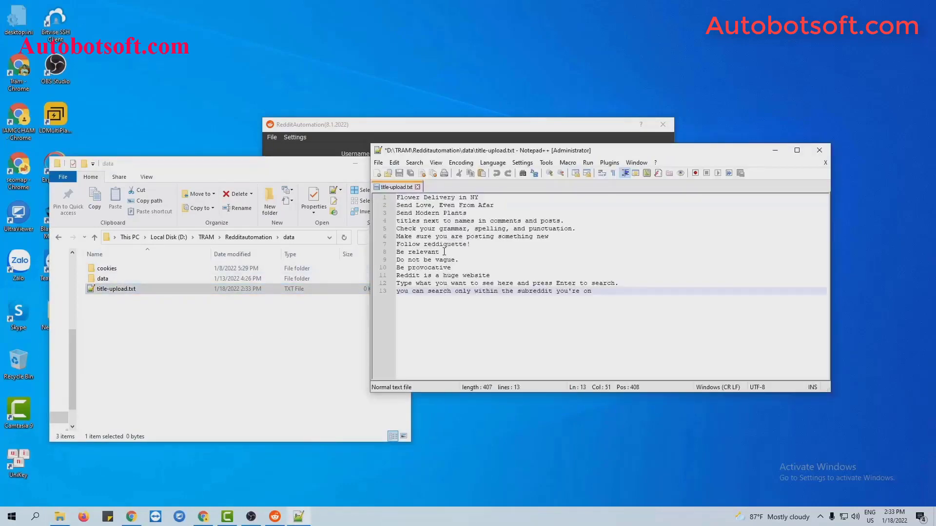
{"action": "left_click", "coordinate": [399, 173]}
{"action": "left_click", "coordinate": [775, 150]}
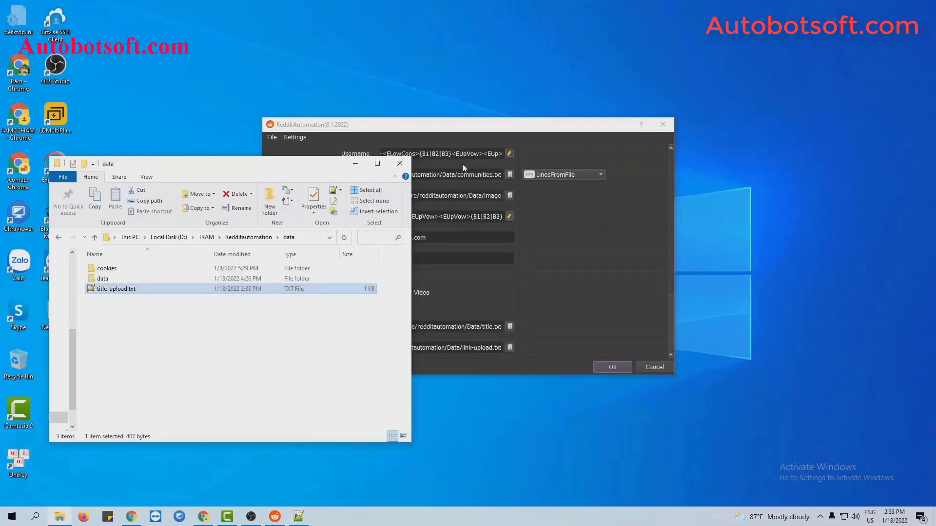
Step: Set Title To Upload to data/title-upload.txt and scroll the settings back to the top
{"action": "left_click", "coordinate": [355, 163]}
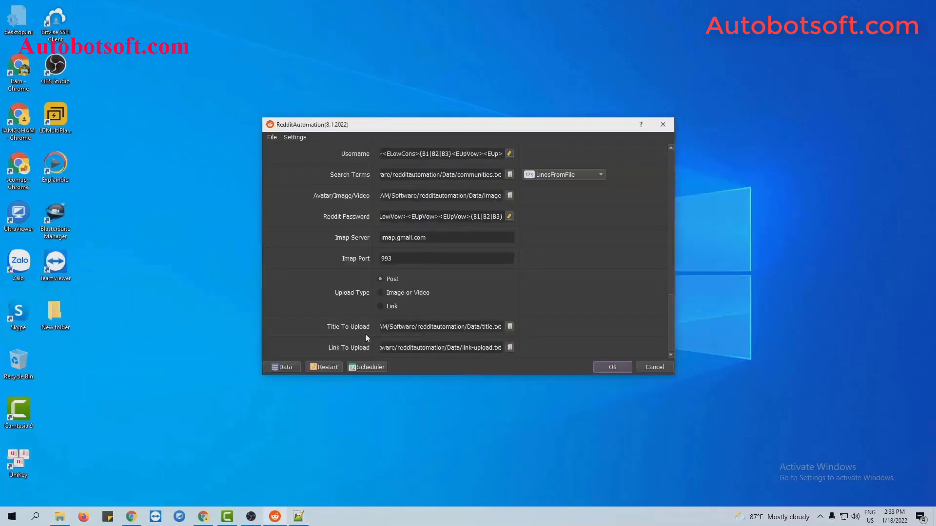
{"action": "left_click", "coordinate": [509, 327]}
{"action": "left_click", "coordinate": [371, 224]}
{"action": "left_click", "coordinate": [482, 317]}
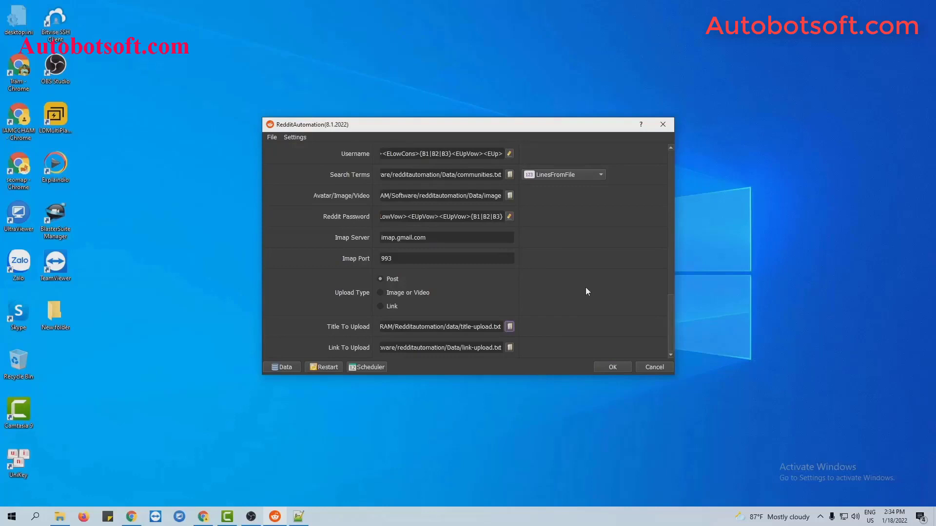
{"action": "scroll", "coordinate": [586, 288], "scroll_direction": "up", "scroll_amount": 1}
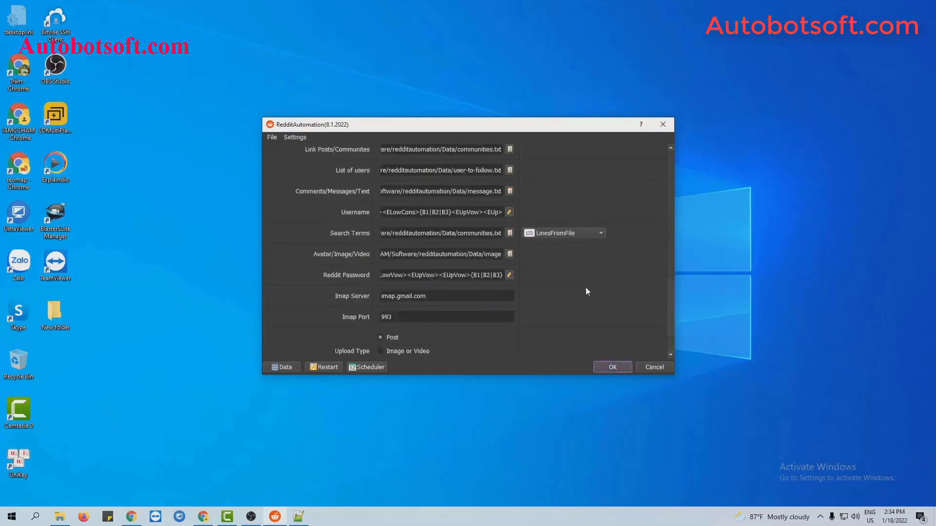
{"action": "scroll", "coordinate": [601, 292], "scroll_direction": "up", "scroll_amount": 1}
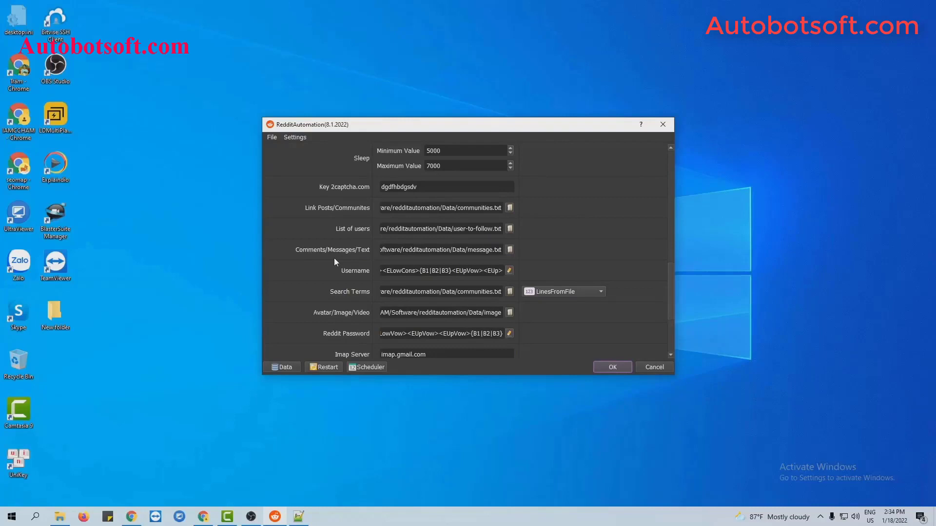
Step: Create a new text document named content-post.txt in the data folder
{"action": "left_click", "coordinate": [59, 517]}
{"action": "right_click", "coordinate": [133, 326]}
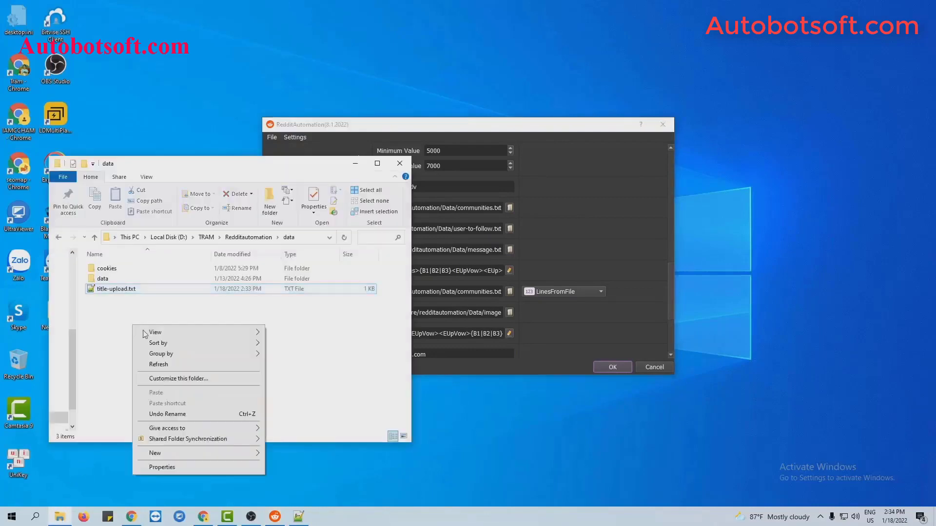
{"action": "left_click", "coordinate": [283, 425]}
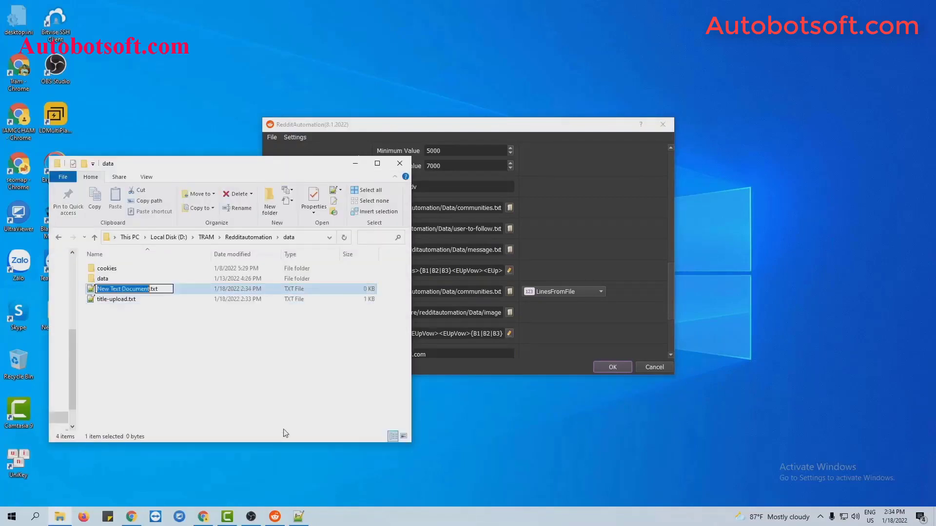
{"action": "type", "text": "conten"}
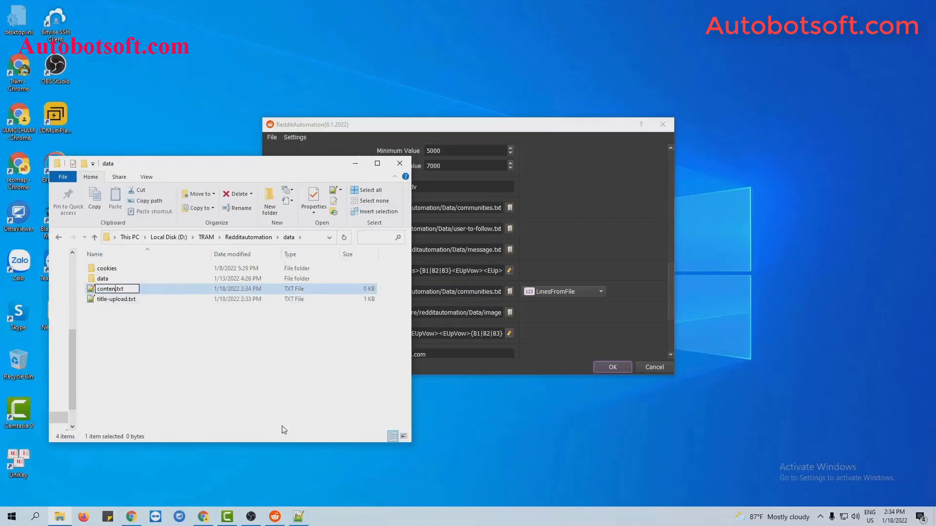
{"action": "type", "text": "t-post"}
{"action": "left_click", "coordinate": [284, 430]}
Step: Paste ten lines of quotes into content-post.txt, save it, and minimize the windows
{"action": "left_click", "coordinate": [123, 292]}
{"action": "double_click", "coordinate": [124, 292]}
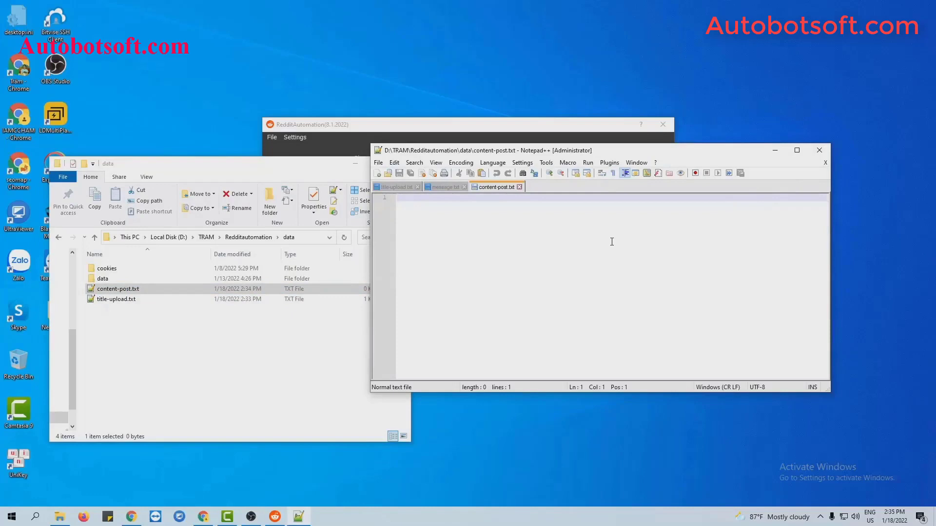
{"action": "key", "text": "ctrl+v"}
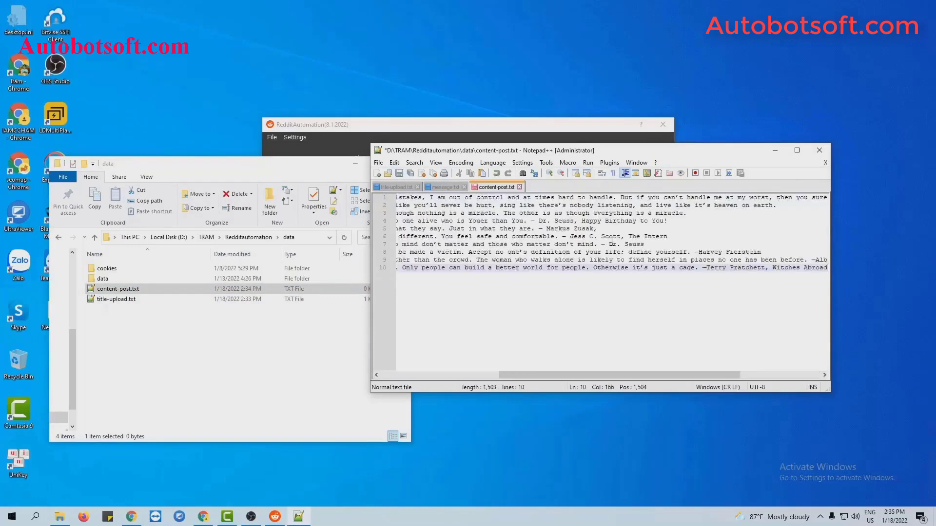
{"action": "left_click", "coordinate": [403, 176]}
{"action": "left_click", "coordinate": [775, 150]}
{"action": "left_click", "coordinate": [364, 163]}
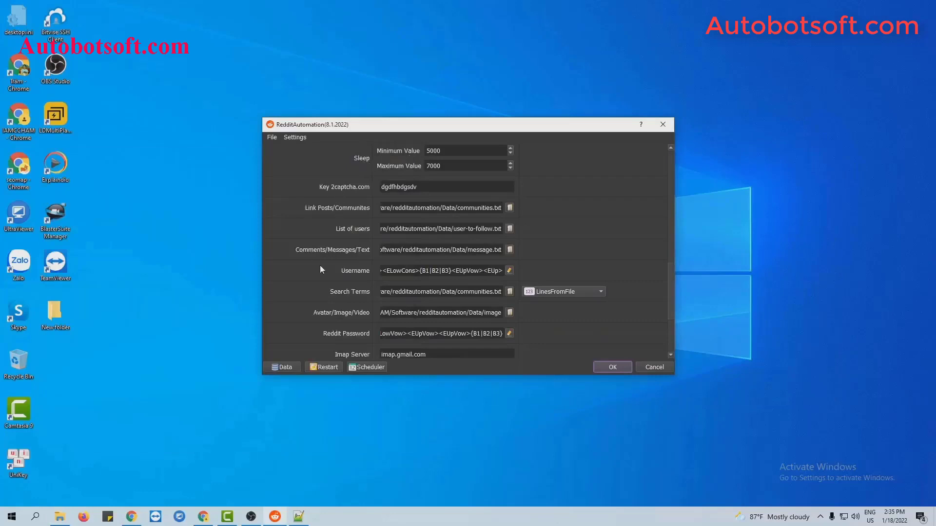
Step: Set Comments/Messages/Text to content-post.txt from the data folder
{"action": "left_click", "coordinate": [510, 250]}
{"action": "left_click", "coordinate": [373, 223]}
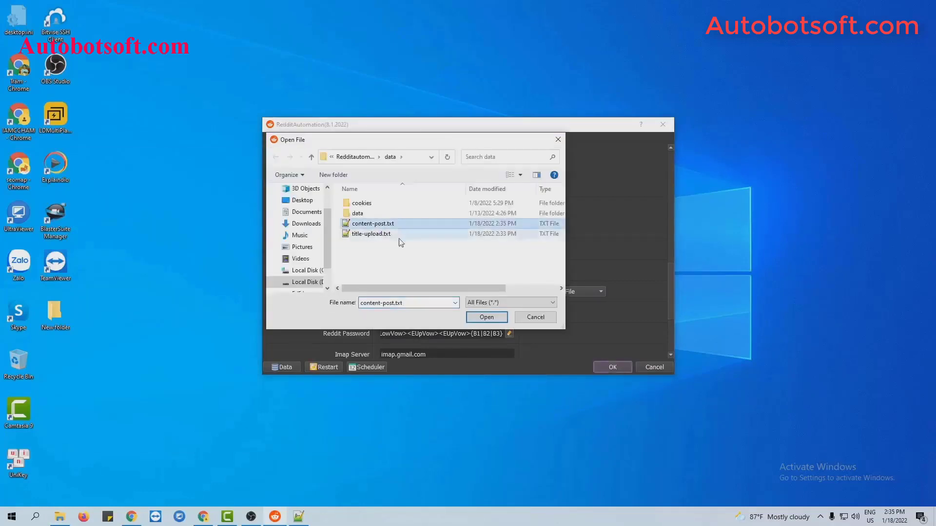
{"action": "left_click", "coordinate": [488, 317]}
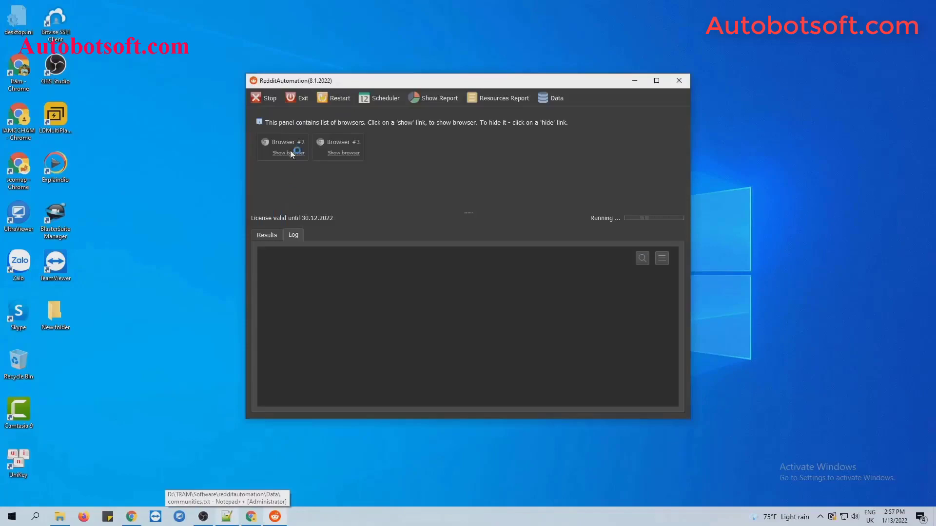
Step: Show the windows of Browser #1, #2 and #3
{"action": "left_click", "coordinate": [288, 153]}
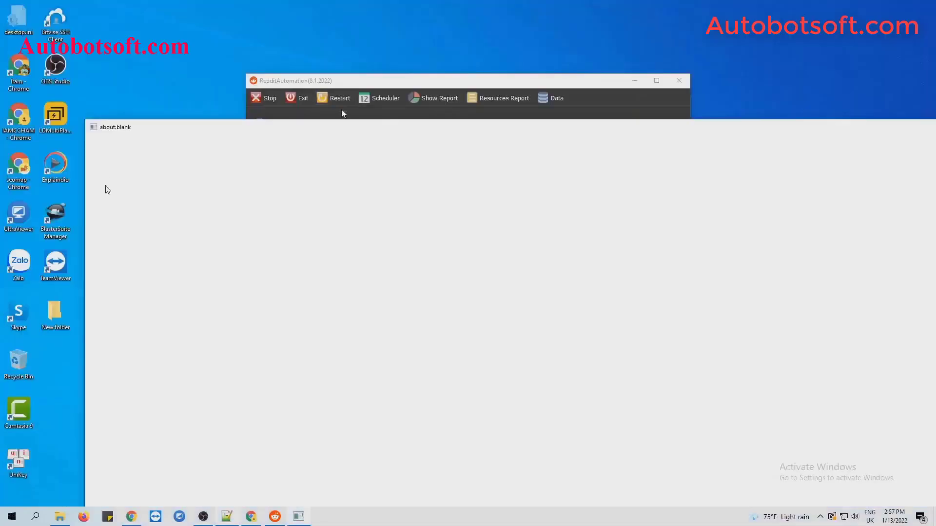
{"action": "left_click", "coordinate": [344, 113]}
{"action": "left_click", "coordinate": [336, 149]}
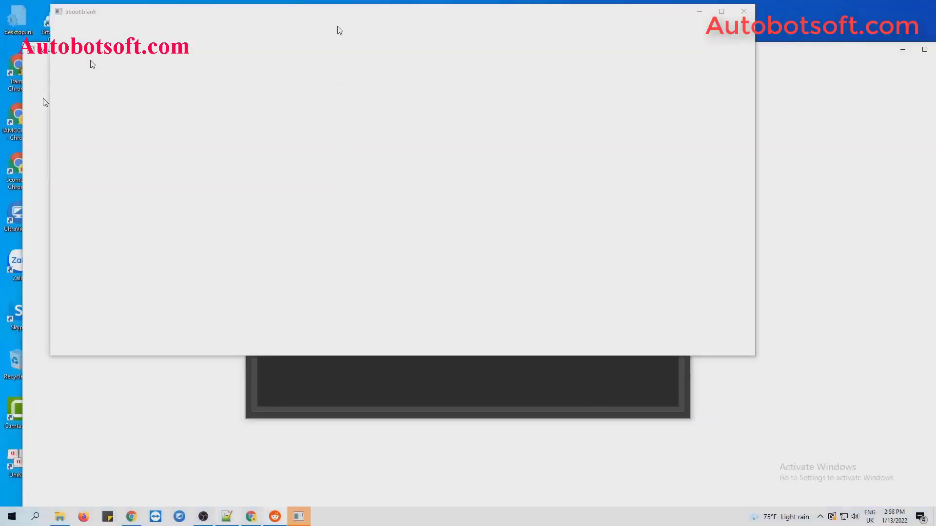
{"action": "left_click", "coordinate": [414, 366]}
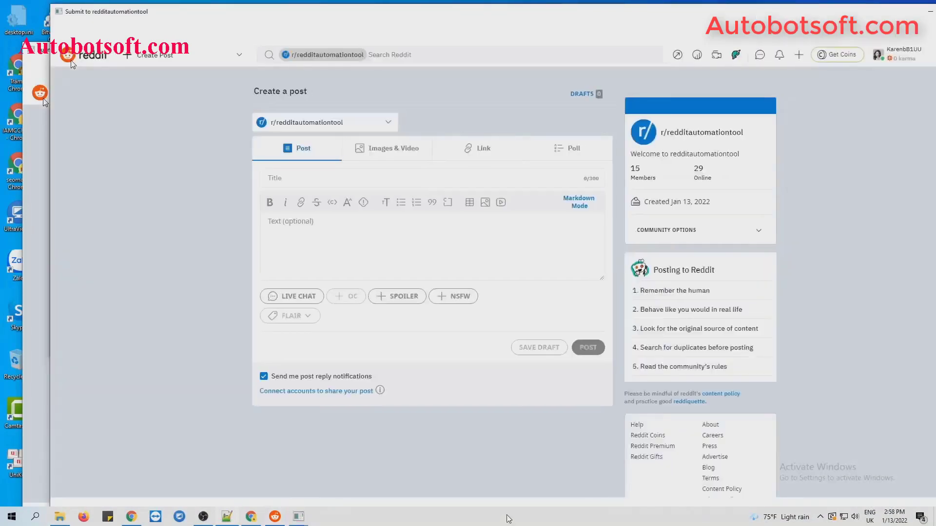
Step: Tile the windows side by side and make the right-hand browser windows taller
{"action": "right_click", "coordinate": [507, 517]}
{"action": "left_click", "coordinate": [560, 415]}
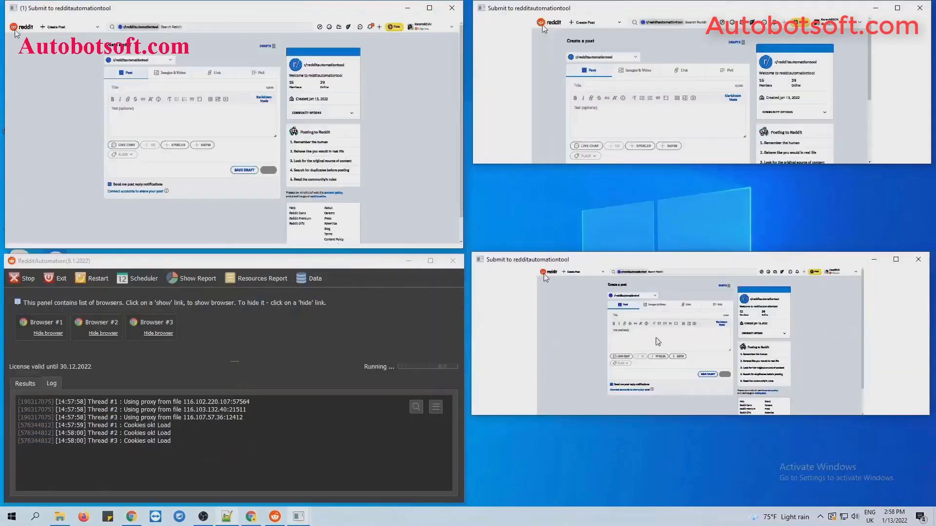
{"action": "left_click_drag", "start_coordinate": [630, 475], "coordinate": [629, 502]}
{"action": "left_click_drag", "start_coordinate": [640, 164], "coordinate": [640, 245]}
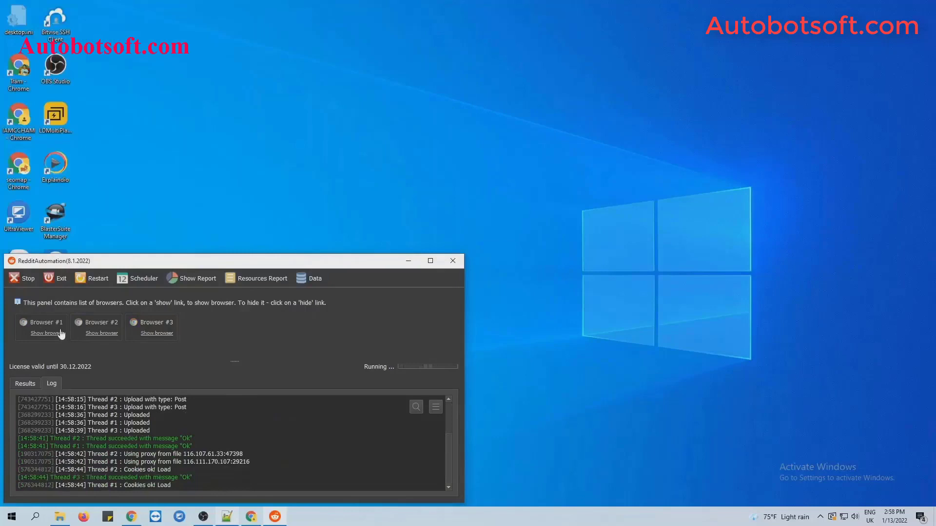
Step: Show Browsers #1, #2 and #3 for the new upload round
{"action": "left_click", "coordinate": [57, 333]}
{"action": "left_click", "coordinate": [117, 332]}
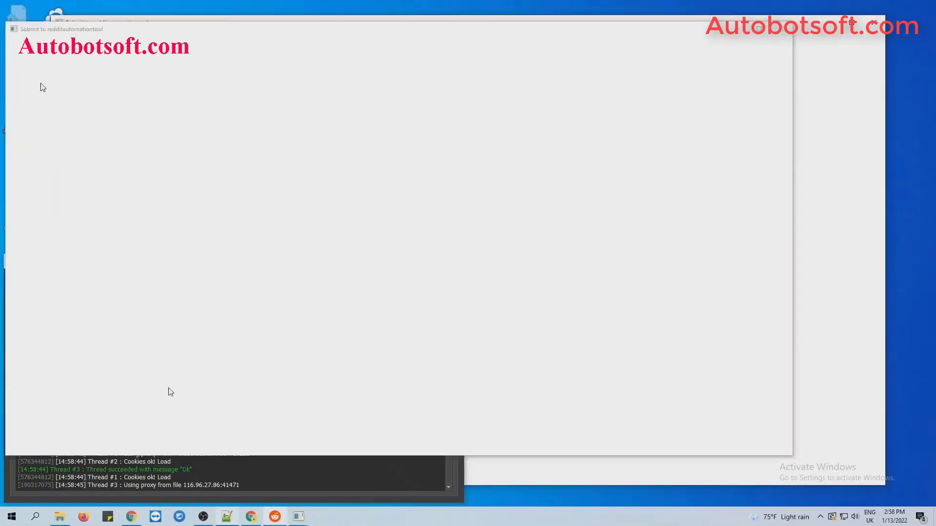
{"action": "left_click", "coordinate": [157, 333]}
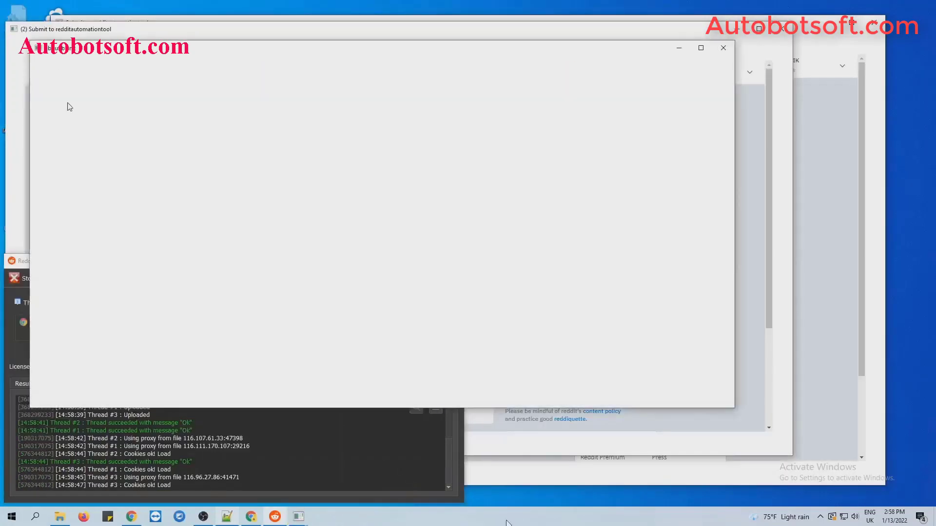
Step: Tile the windows side by side and move the lower-right browser further down
{"action": "right_click", "coordinate": [506, 517]}
{"action": "left_click", "coordinate": [565, 420]}
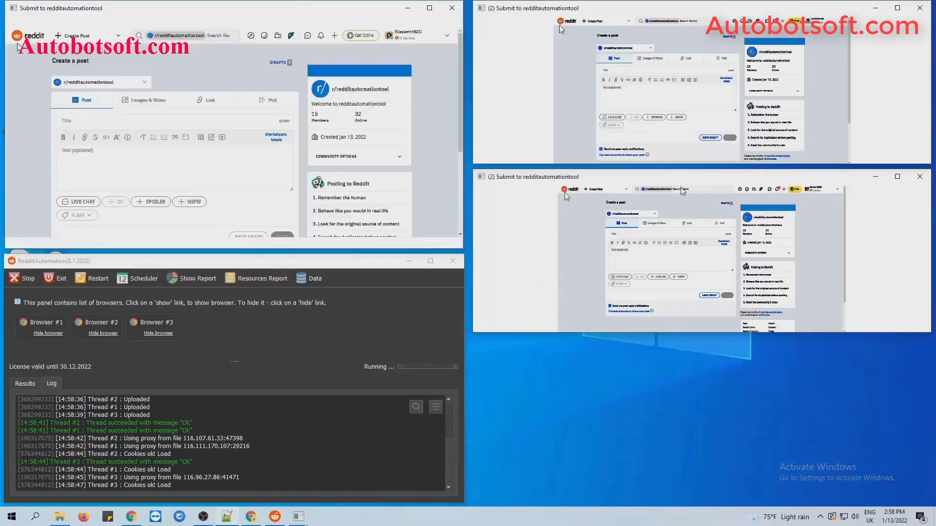
{"action": "left_click_drag", "start_coordinate": [685, 185], "coordinate": [690, 267]}
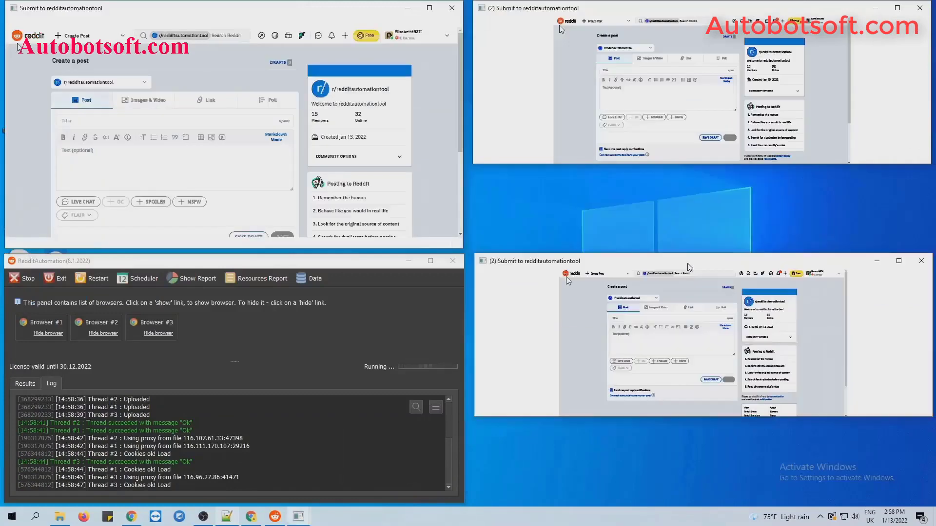